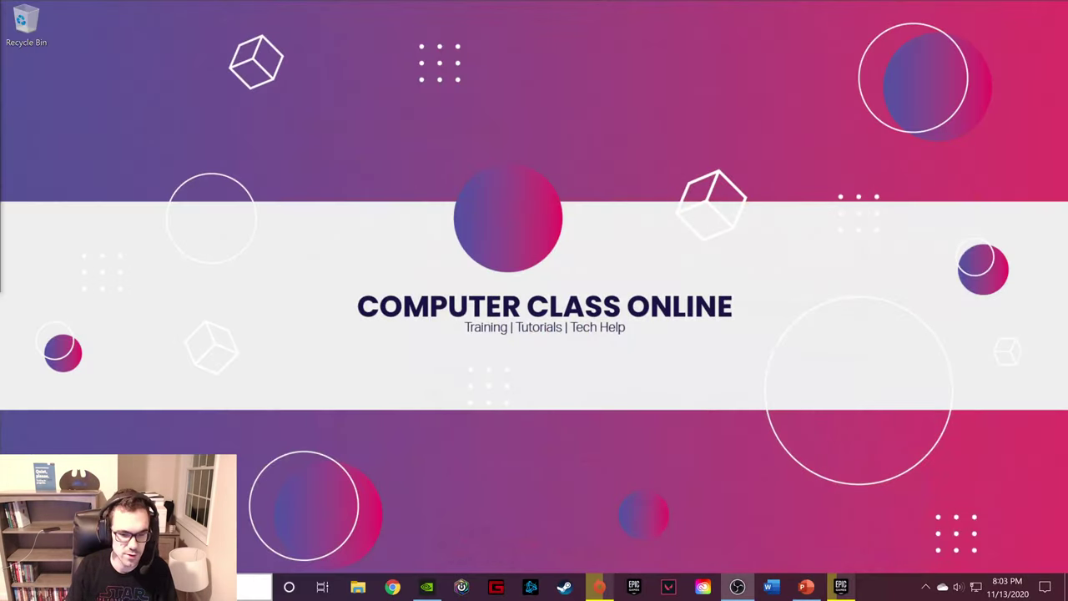
Open Printers & scanners via a 'print' search and detect the HP Color LaserJet MFP M477fdw.
left_click(255, 587)
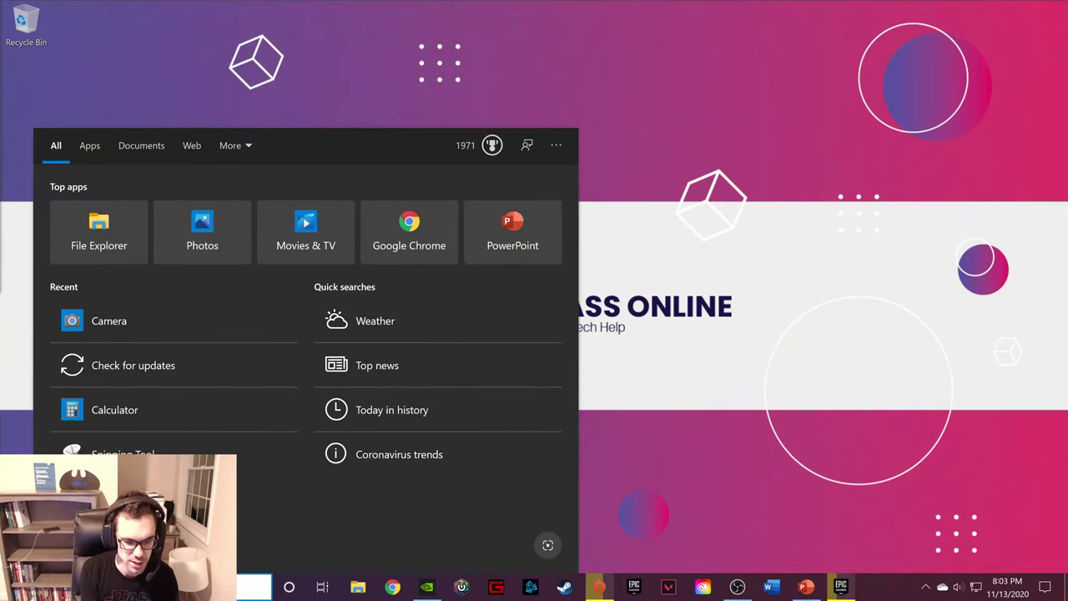
type("s")
key("BackSpace")
type("print")
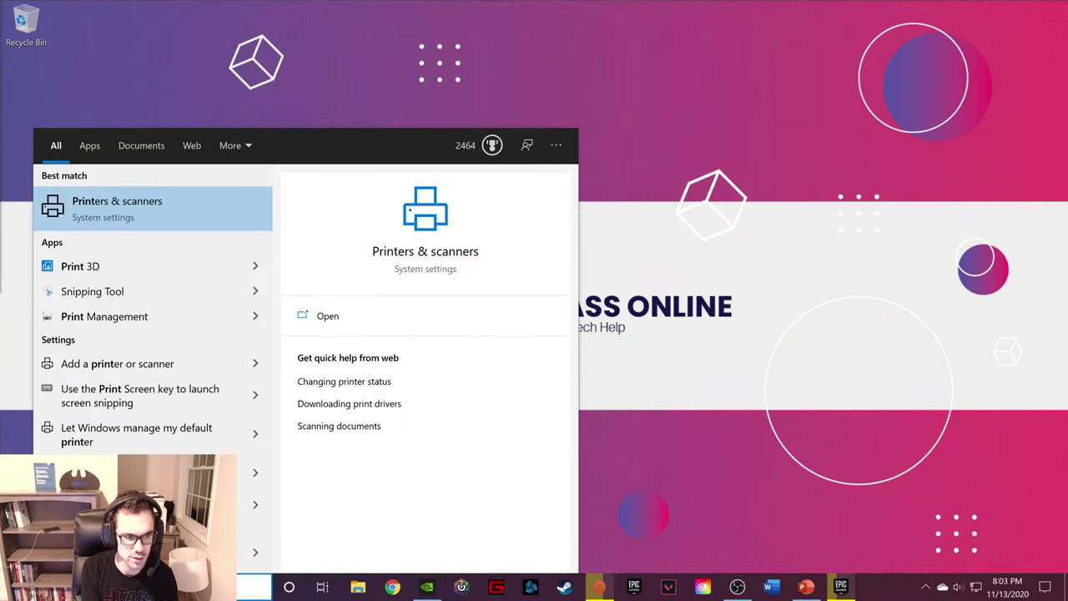
key("Return")
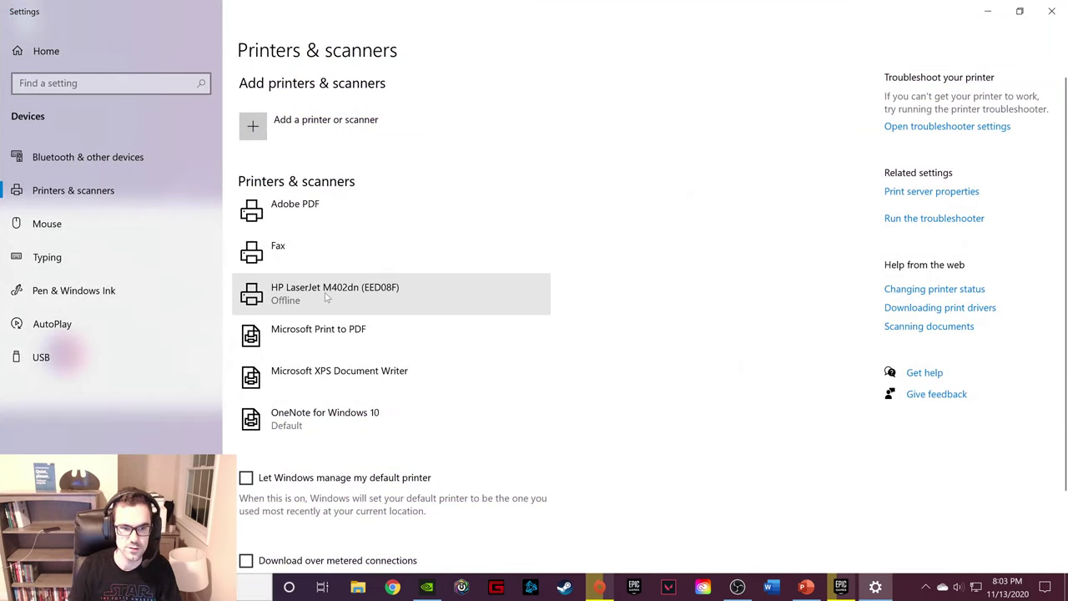
left_click(337, 136)
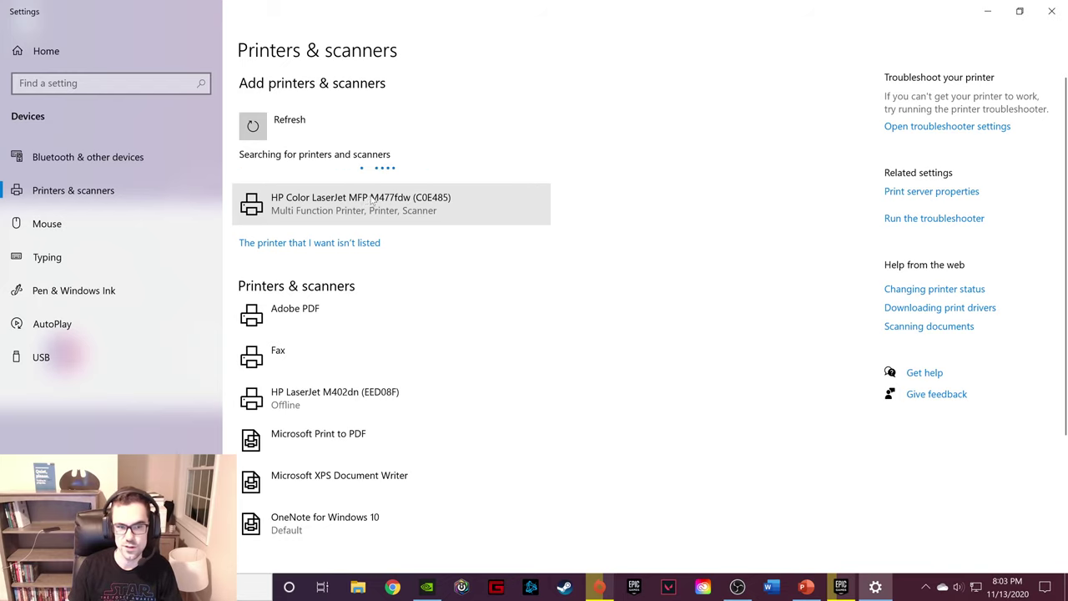
Snap the Settings window to the right half of the screen.
double_click(613, 5)
left_click_drag(632, 10, 2, 113)
left_click_drag(334, 11, 1066, 97)
left_click(466, 79)
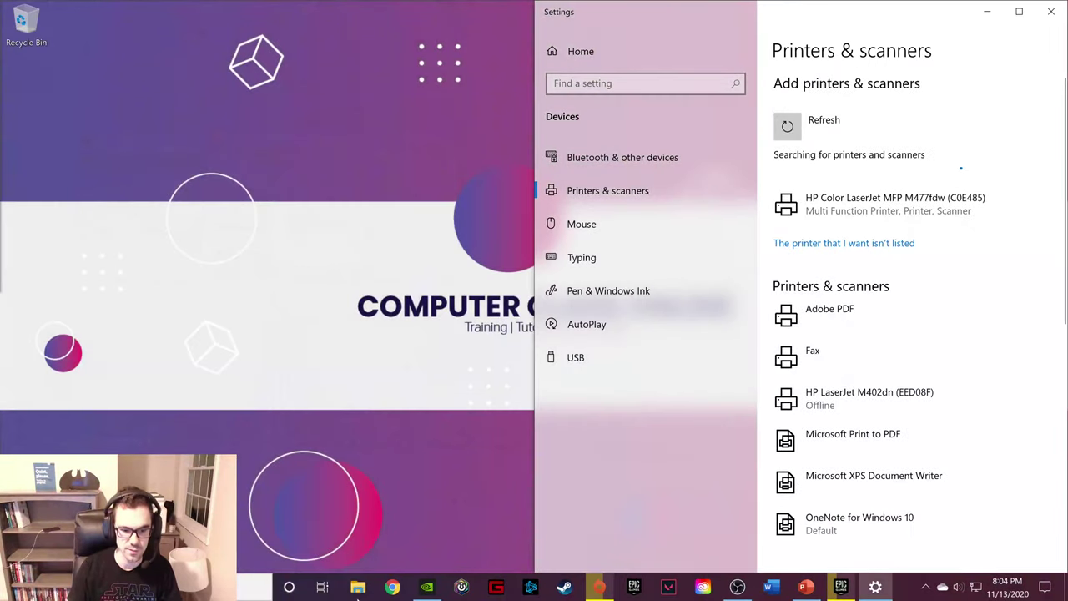
Launch Chrome and size its window on the left side of the screen.
left_click(393, 587)
key("super+Down")
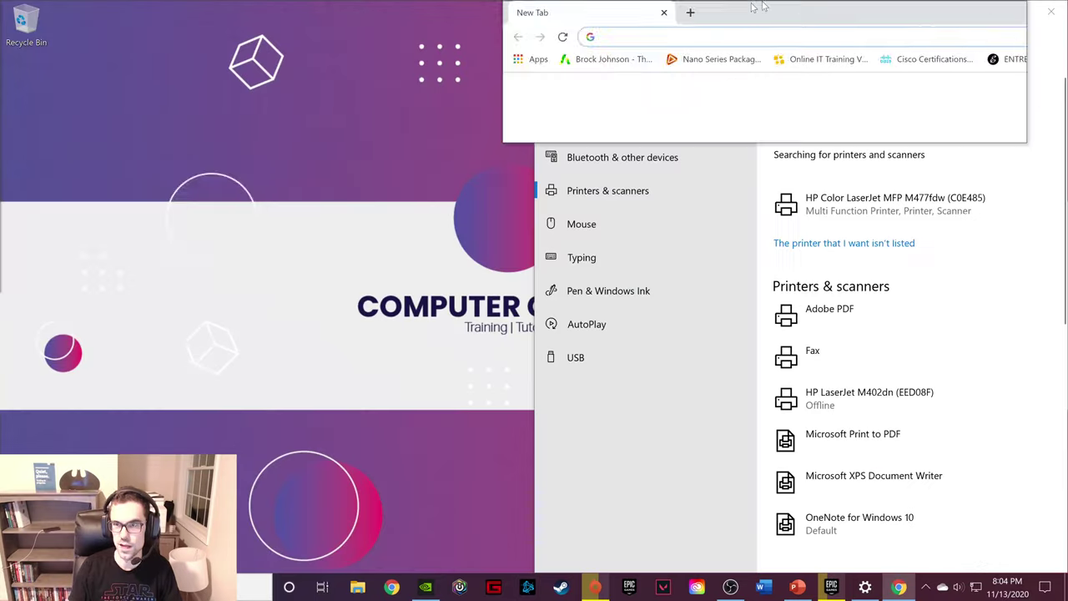
left_click_drag(11, 223, 289, 87)
left_click_drag(308, 224, 310, 506)
Search Google for 'hp color laserjet mfp m477fdw driver'.
left_click(308, 377)
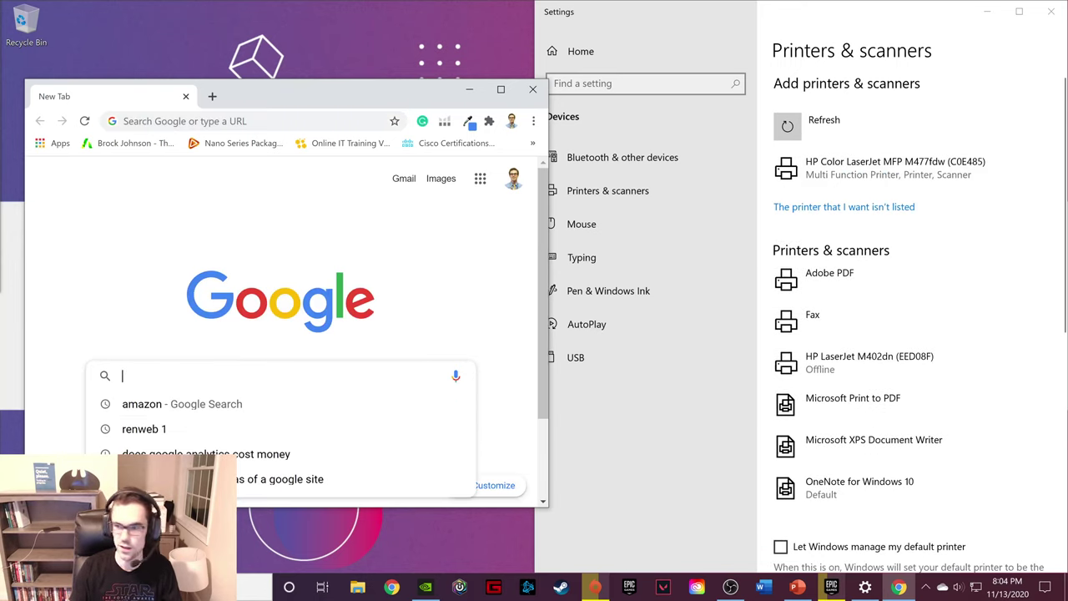
type("hp color laser")
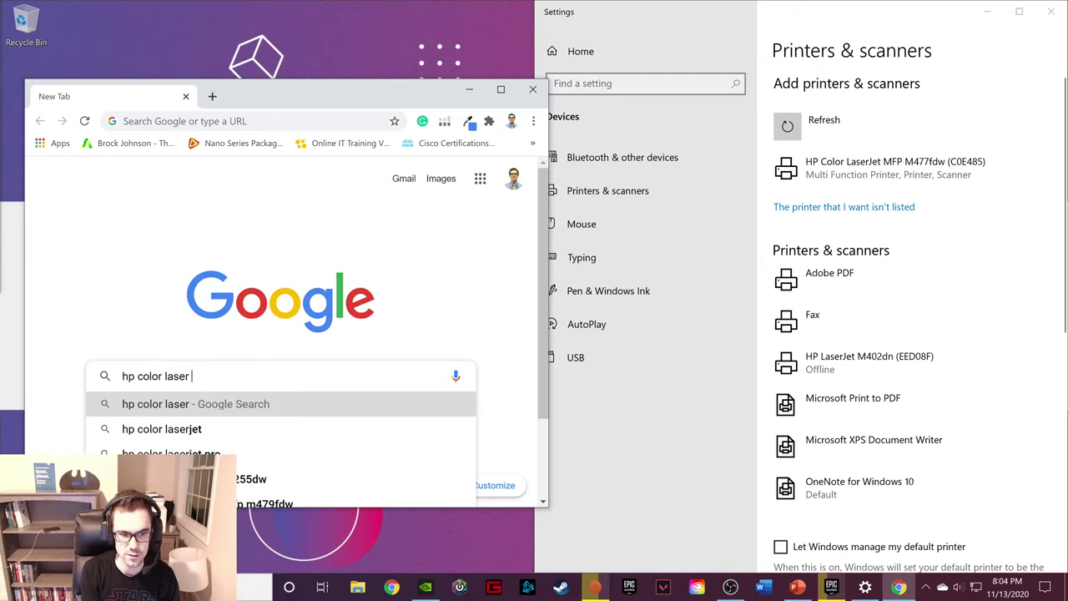
key("BackSpace")
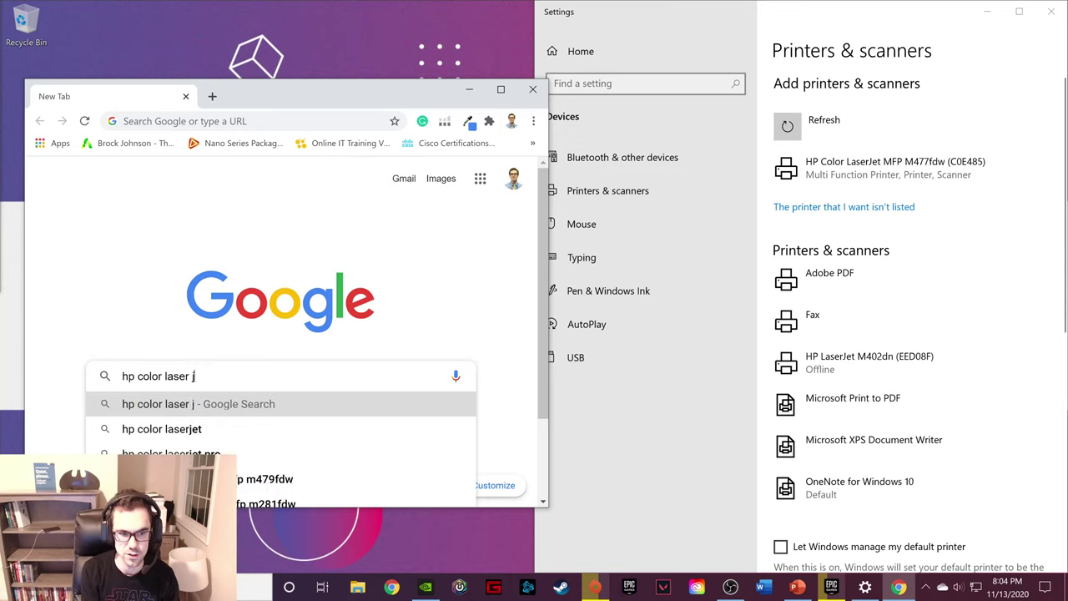
type("jet")
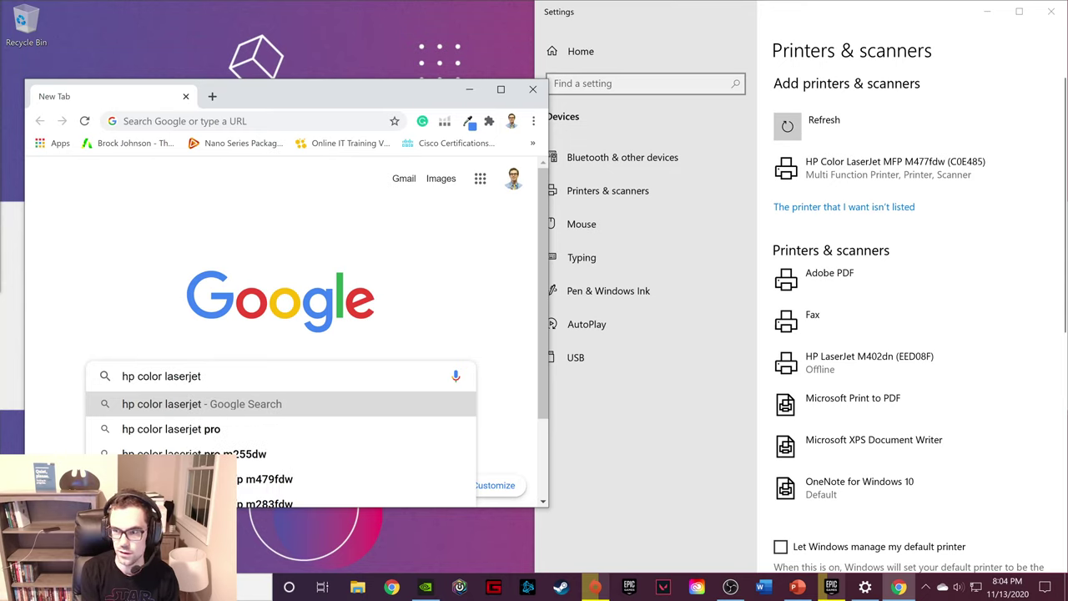
type(" mfp m")
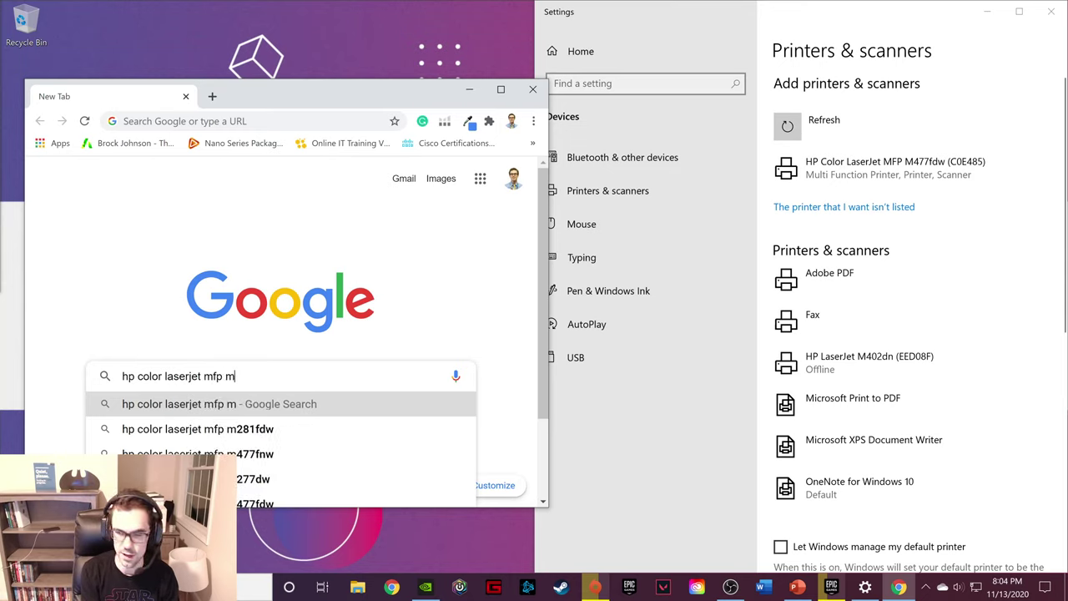
type("477fdw driver")
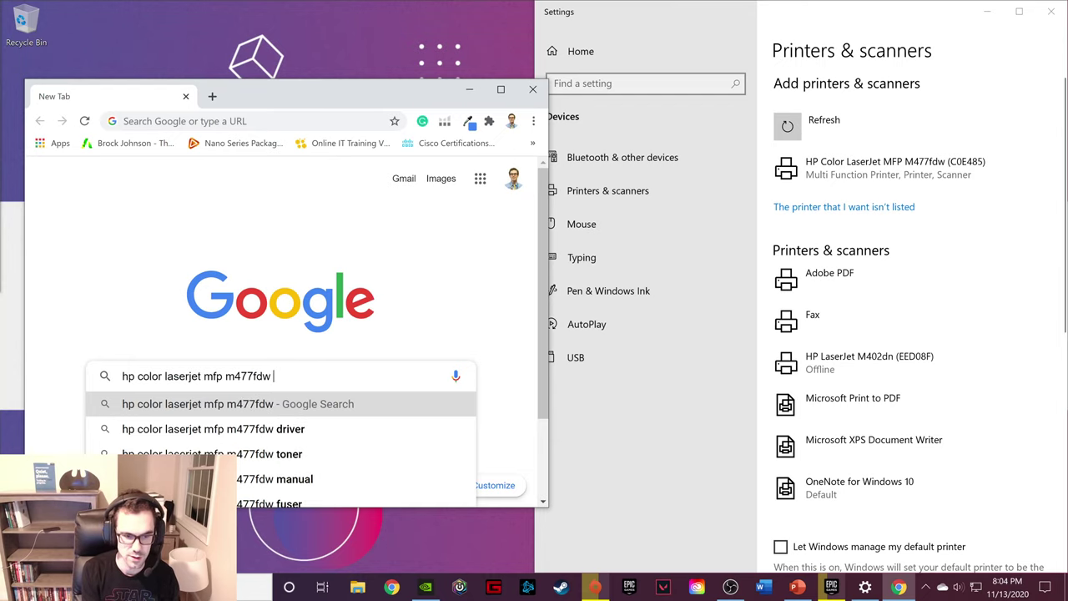
key("Return")
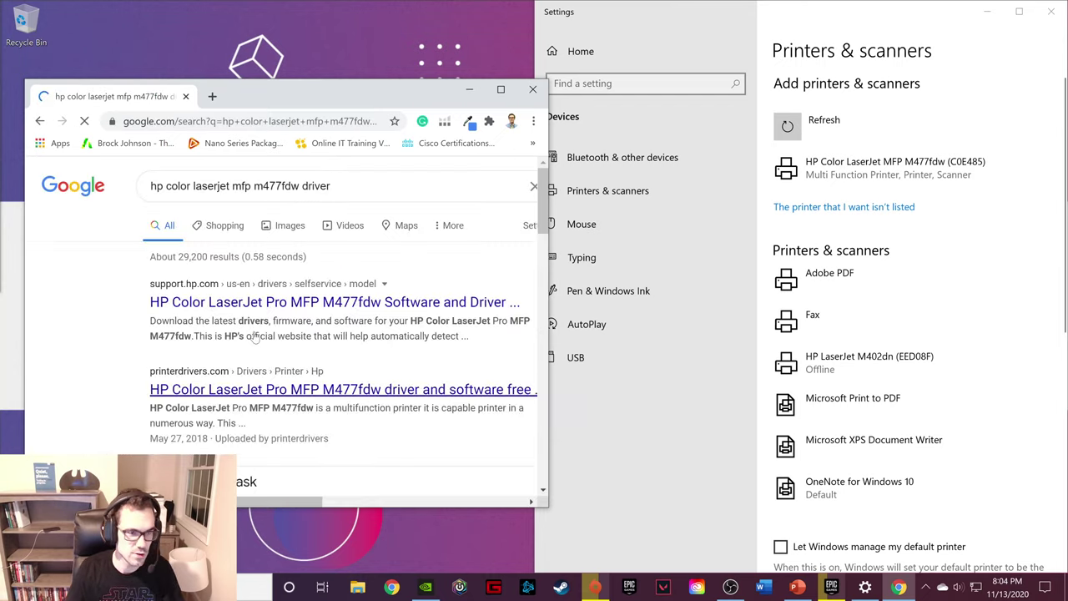
left_click_drag(401, 507, 402, 563)
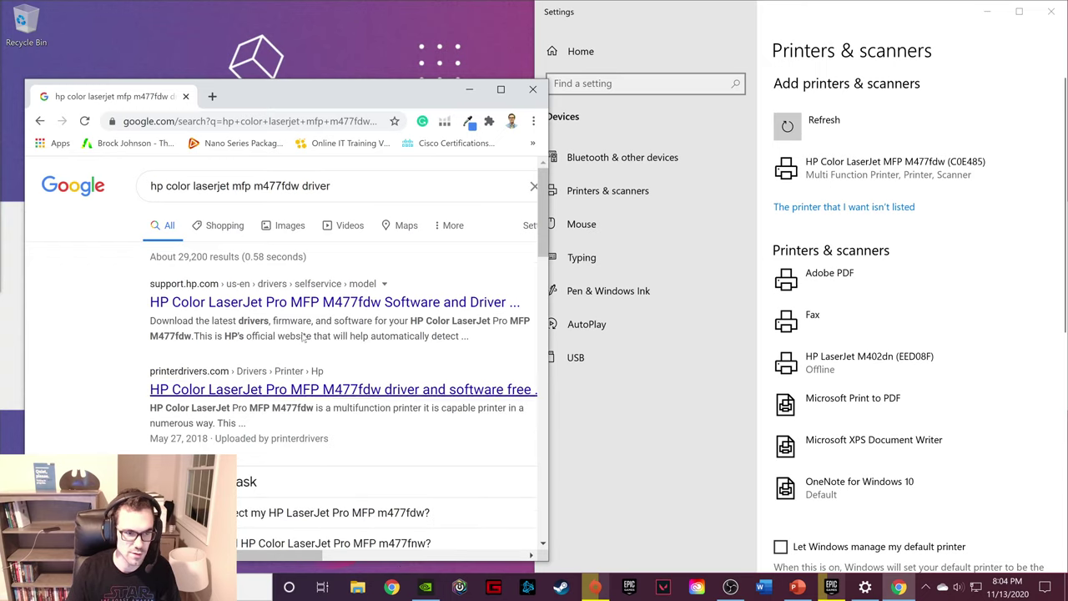
Open HP's M477fdw support page, expand Basic Drivers (2), then close Chrome.
left_click(345, 309)
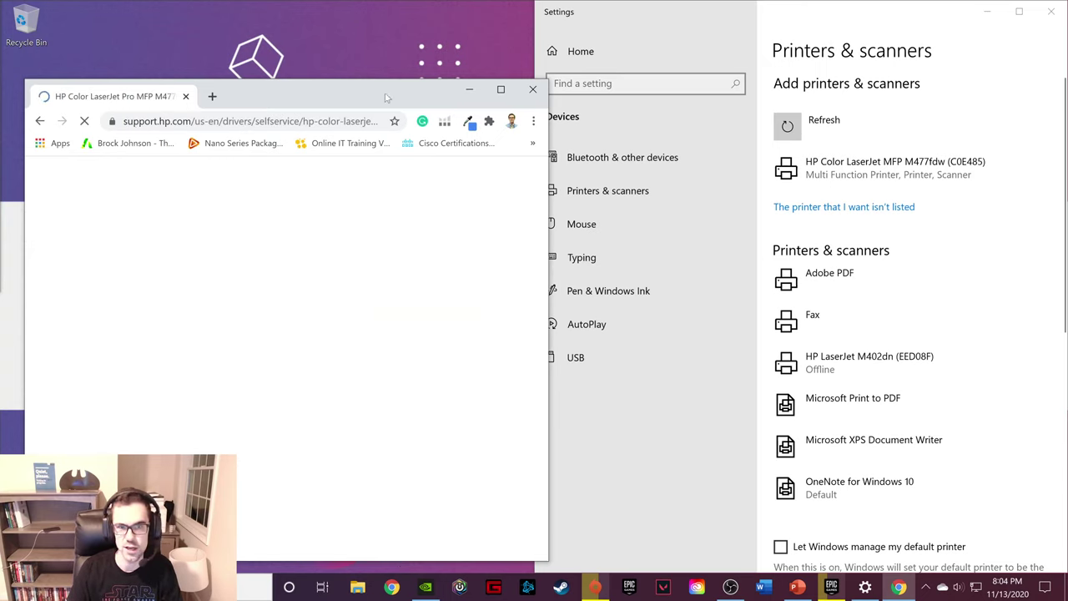
left_click_drag(394, 81, 392, 1)
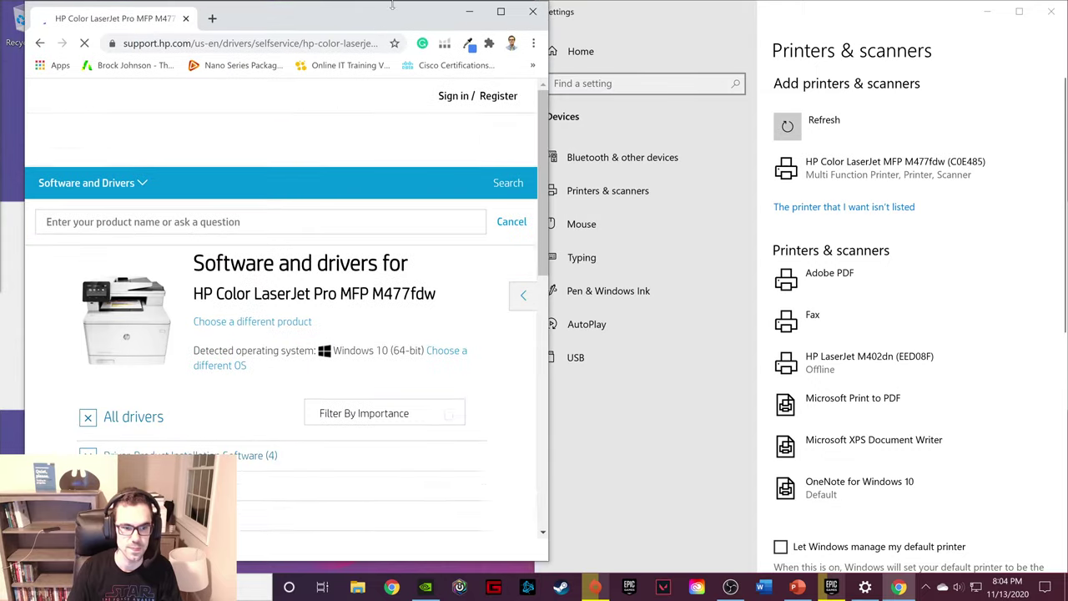
scroll(265, 306, "down", 3)
scroll(192, 284, "down", 3)
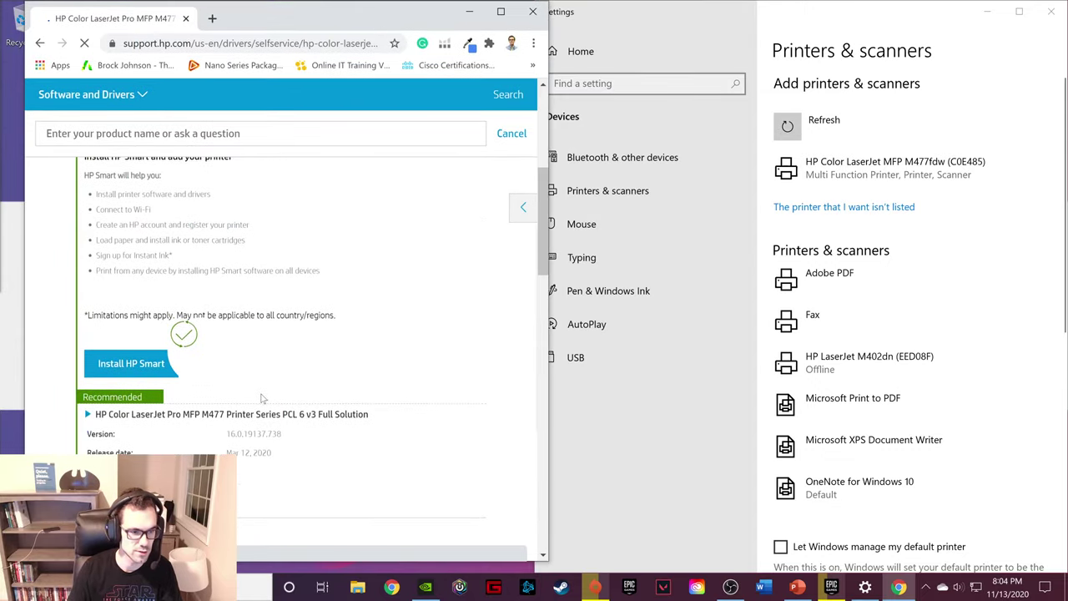
scroll(260, 398, "down", 2)
left_click(117, 397)
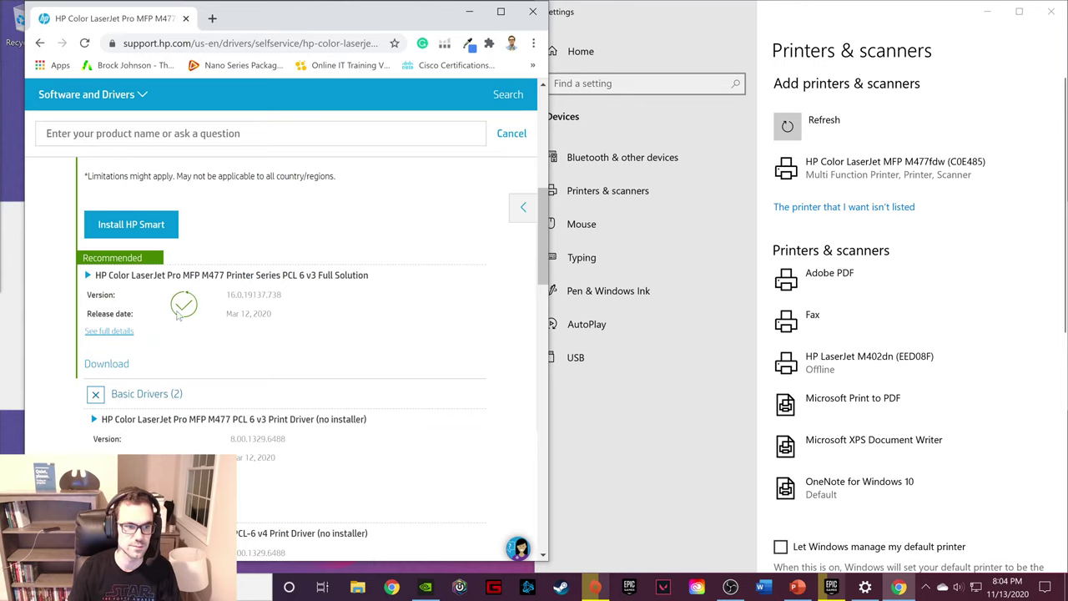
left_click(535, 12)
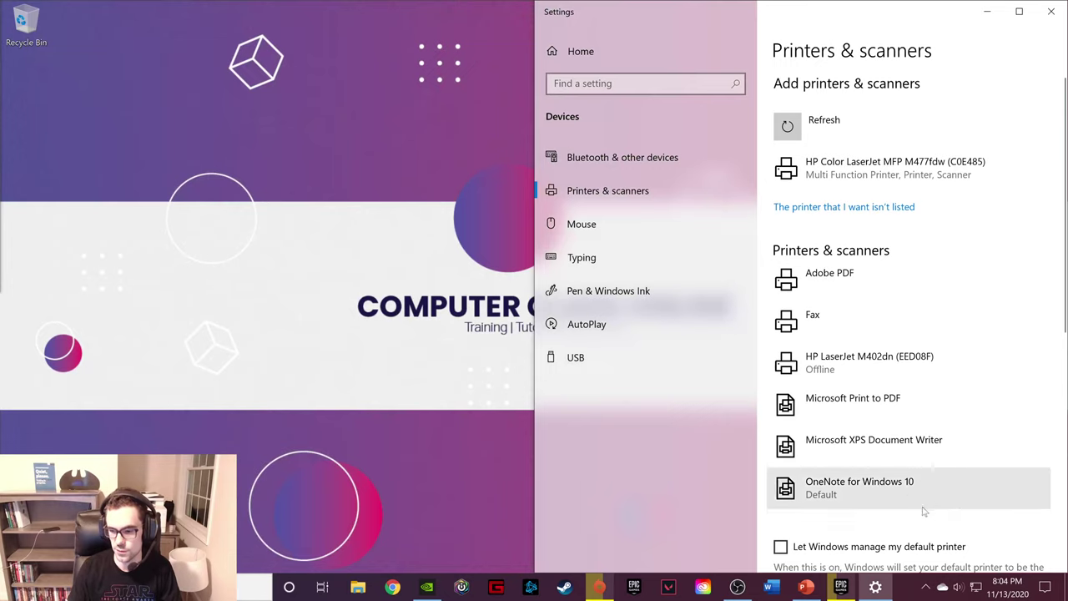
Present the PowerPoint deck from the driver slide and advance to the print queue slide.
left_click(805, 586)
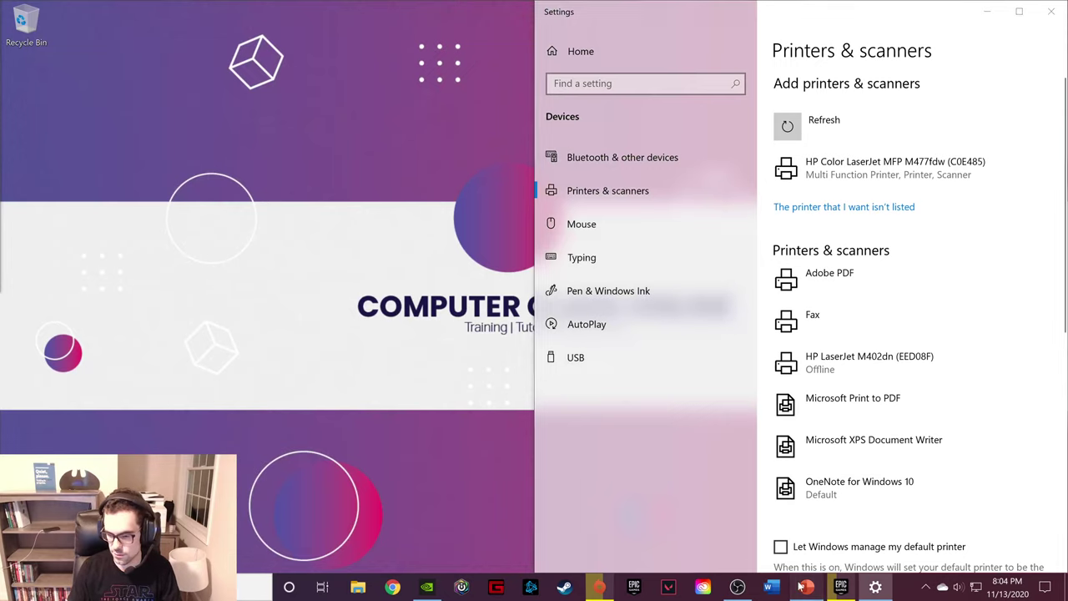
left_click(73, 74)
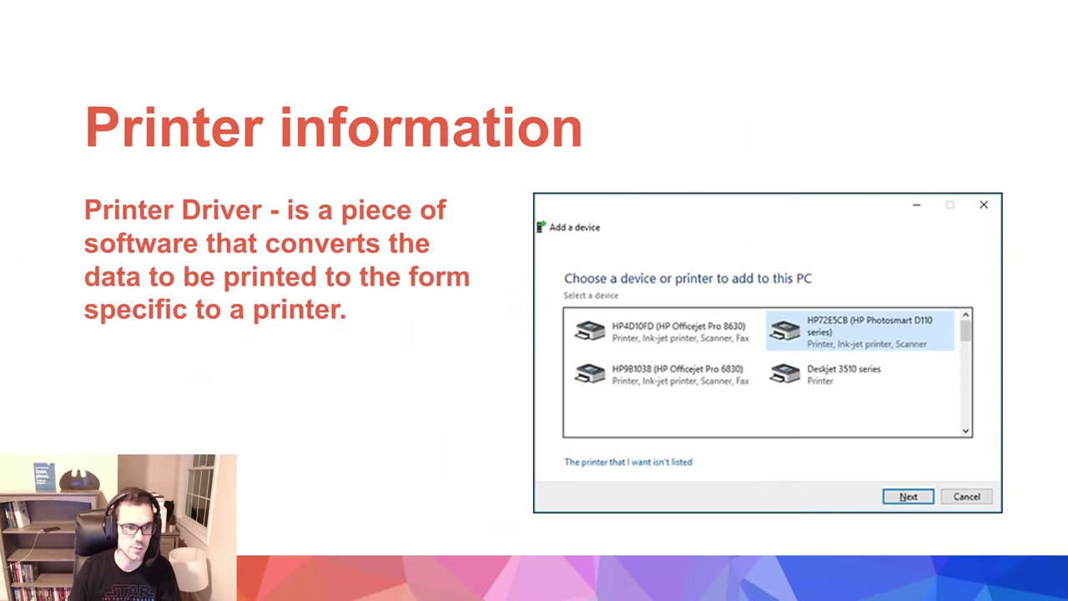
key("Right")
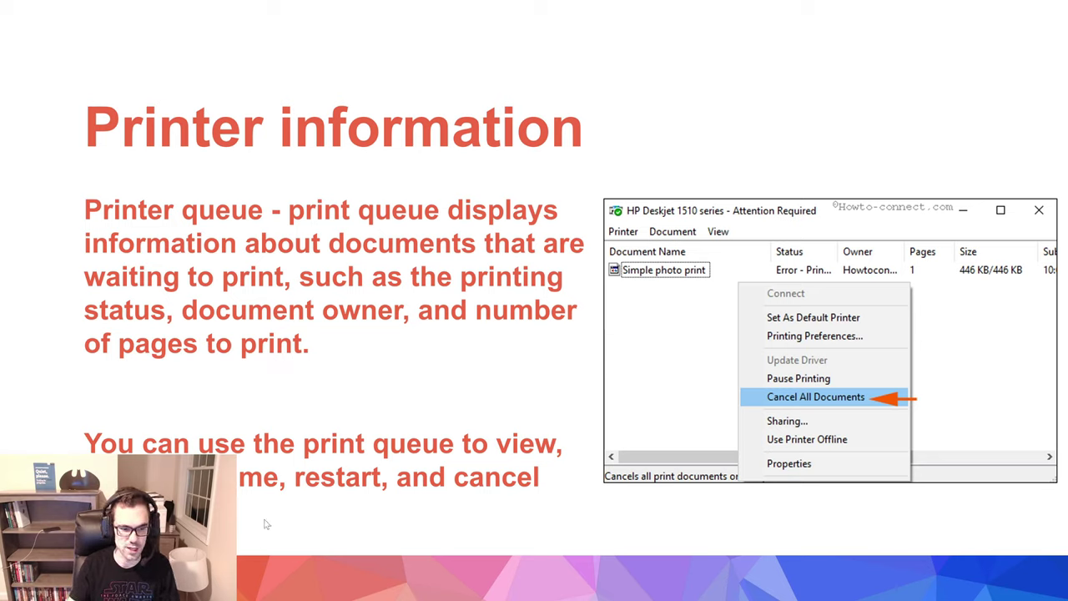
End the slide show and reopen Printers & scanners by searching 'printer'.
key("Escape")
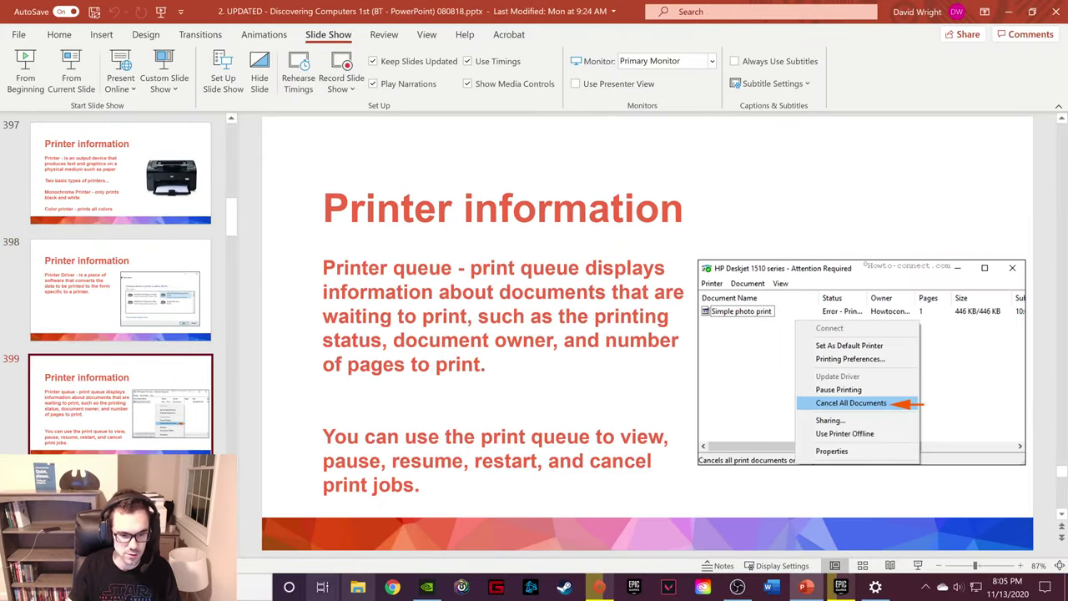
left_click(254, 587)
type("p")
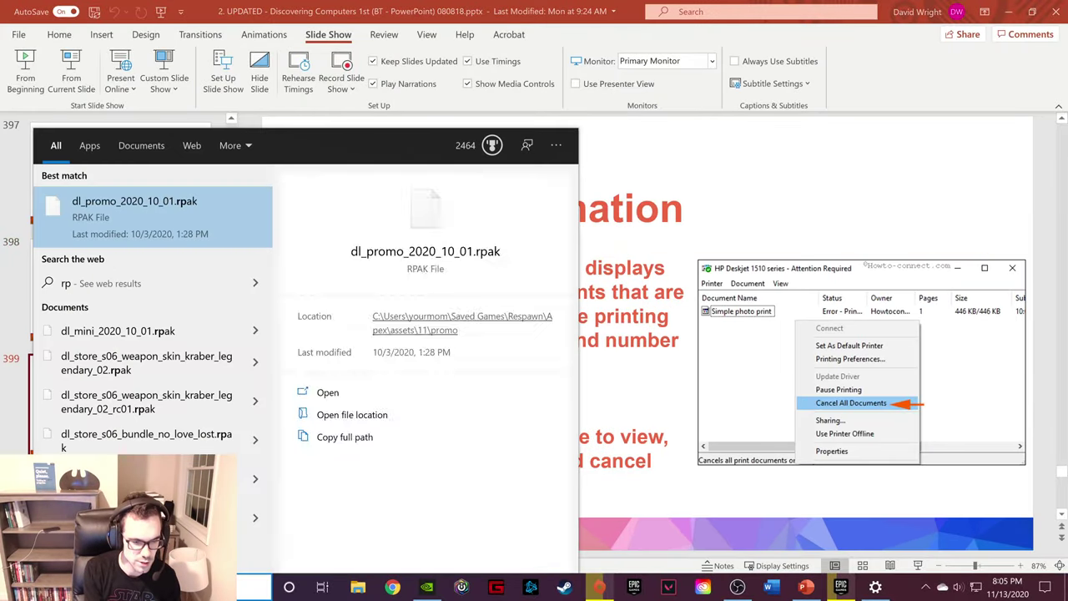
type("rinter")
key("Return")
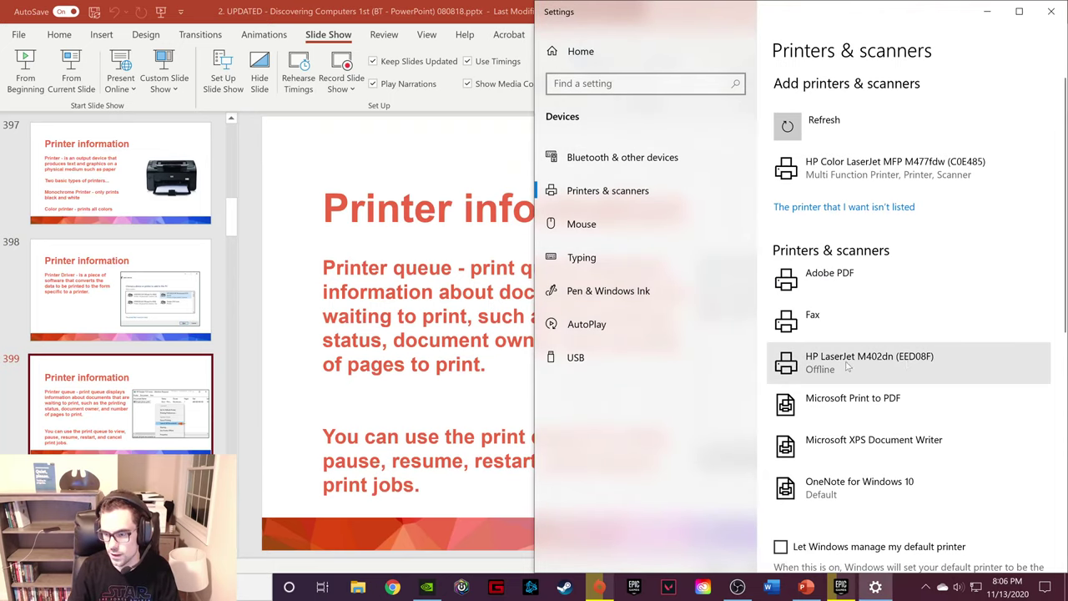
Maximize Settings and open the HP LaserJet M402dn print queue.
left_click(1019, 12)
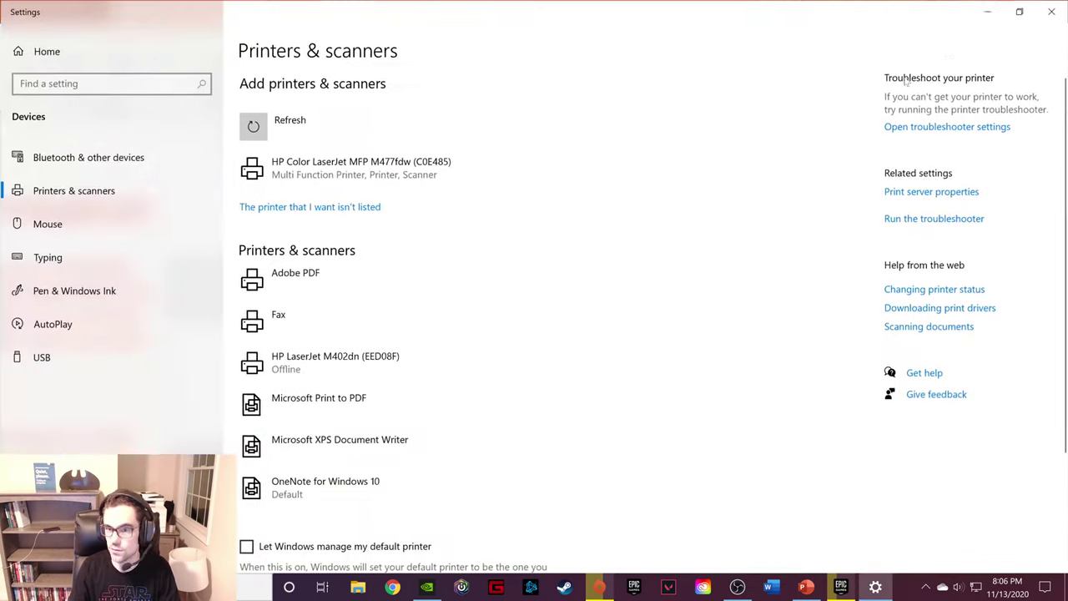
left_click(380, 365)
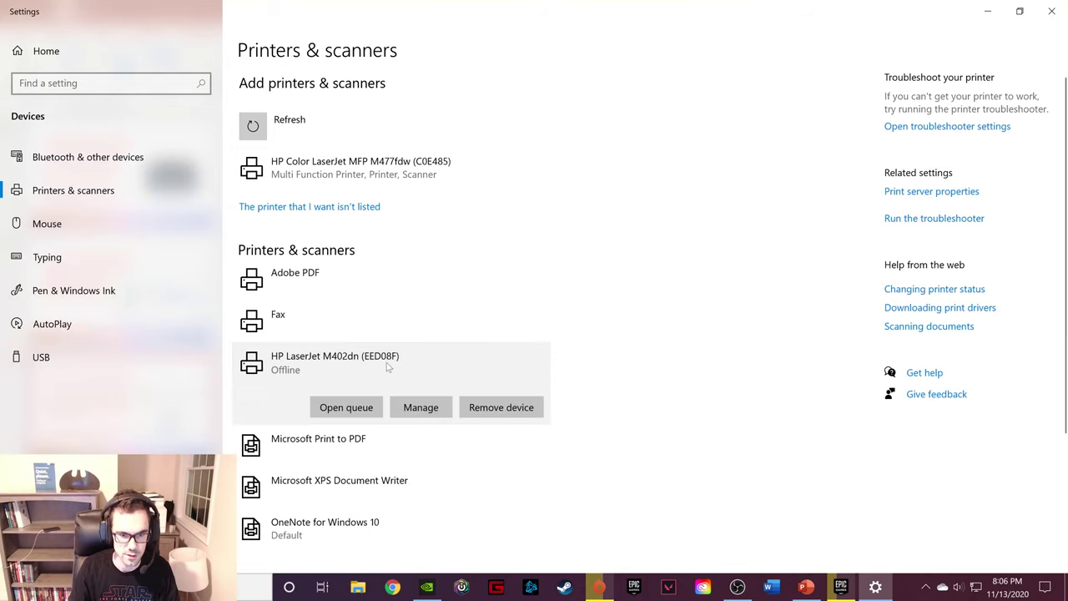
left_click(360, 407)
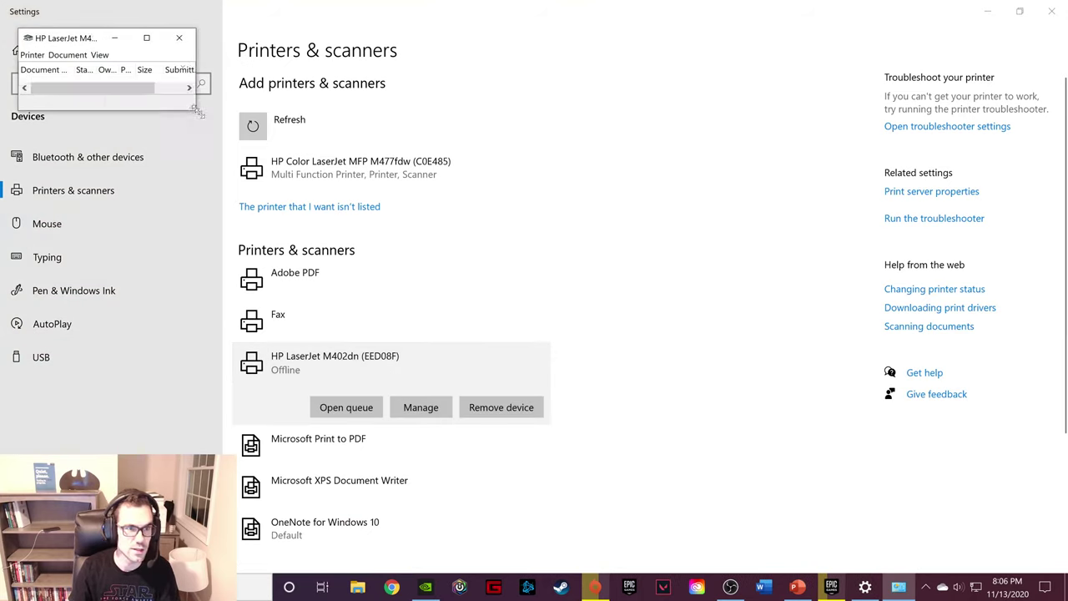
left_click_drag(247, 46, 510, 117)
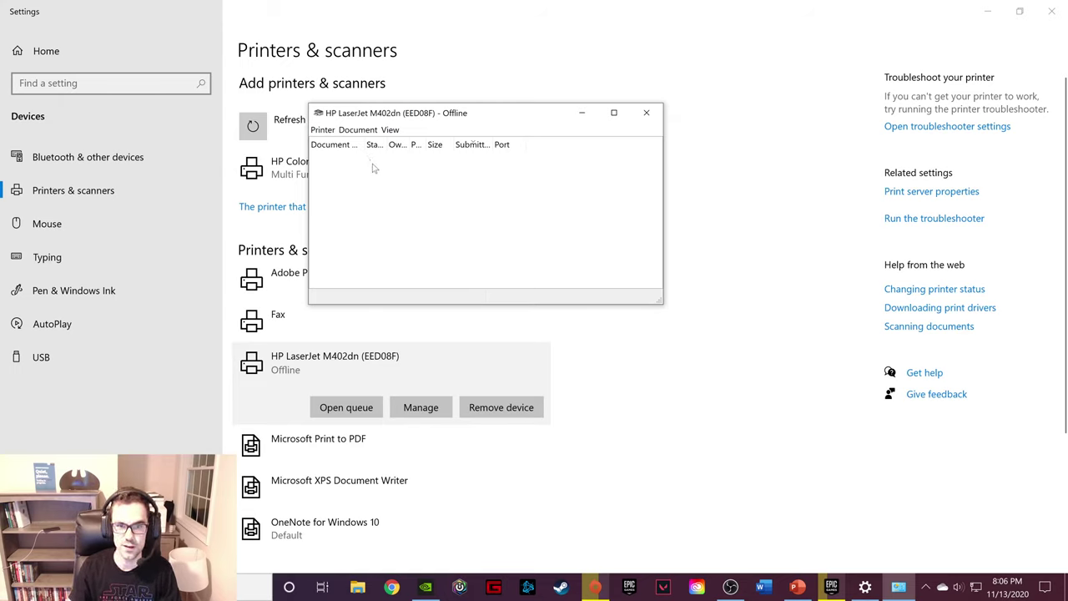
Close the queue and Settings, then resume the slide show from the current slide.
left_click(646, 112)
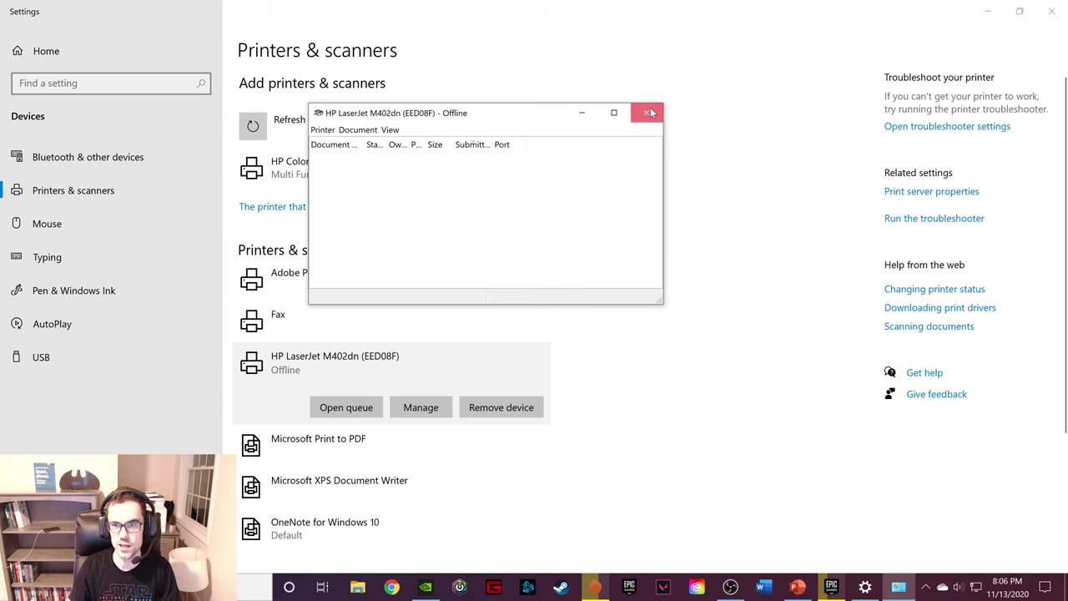
left_click(1052, 11)
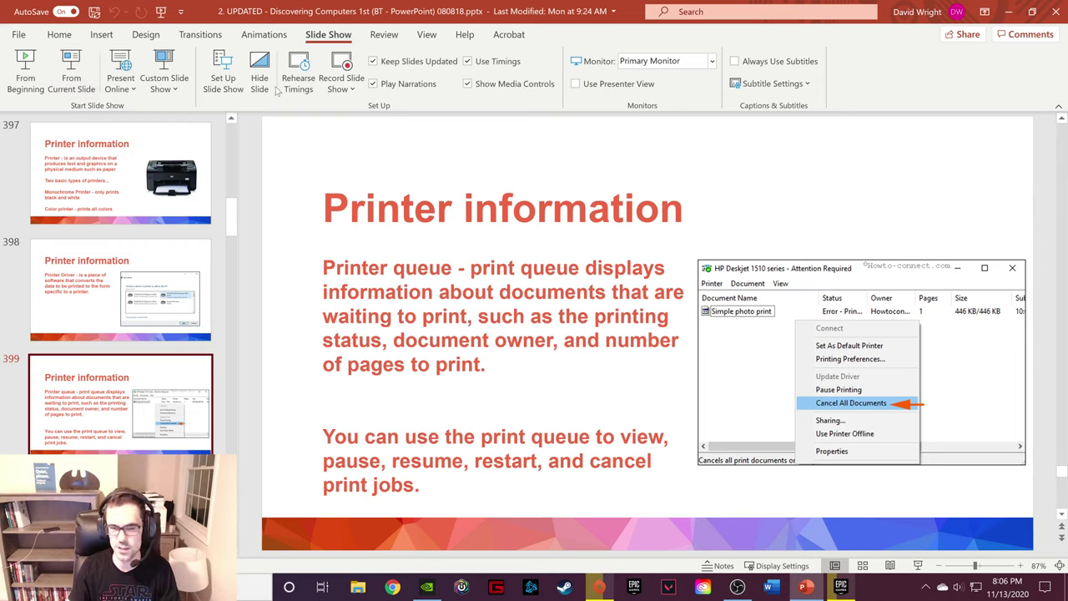
left_click(71, 75)
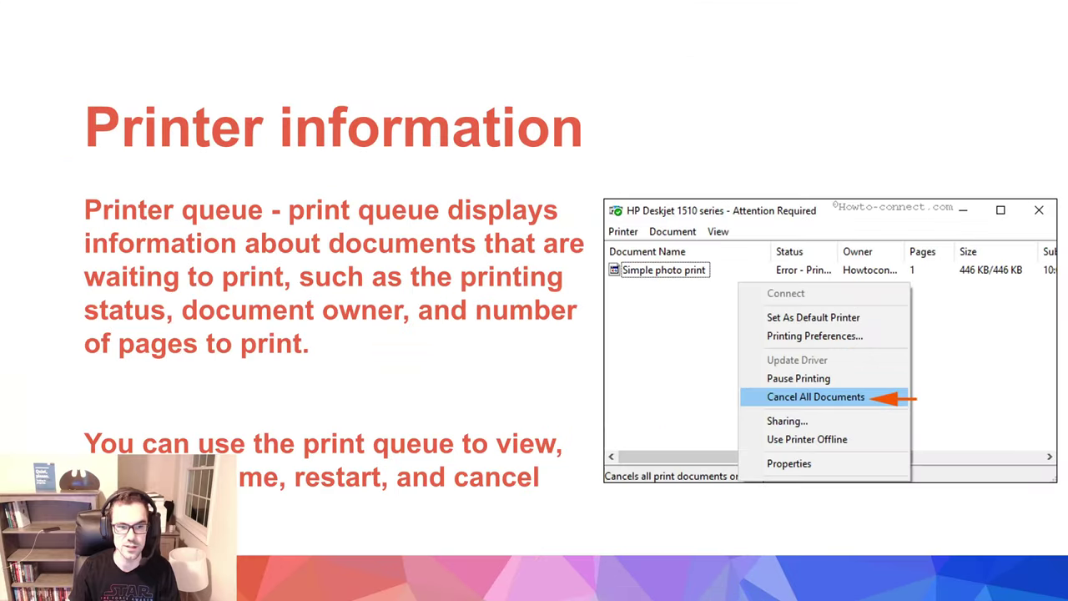